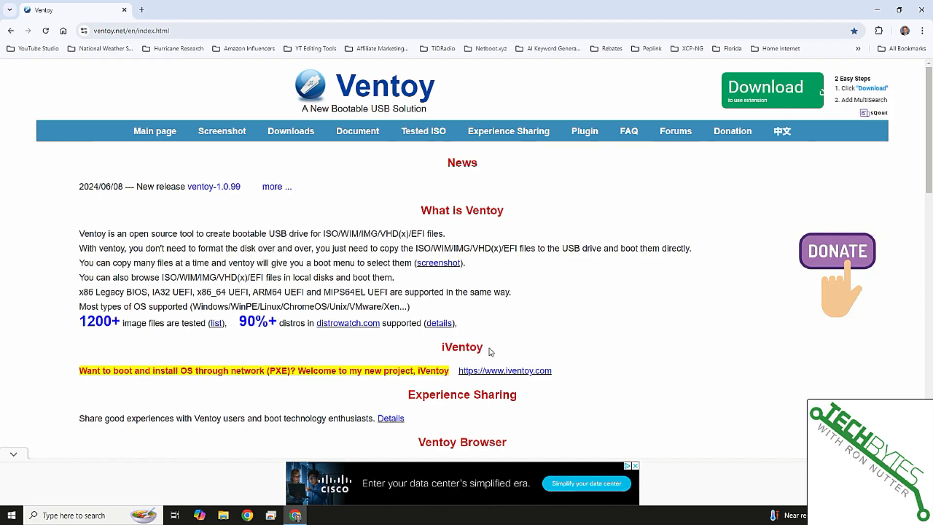
- Open the Plugin page on the Ventoy website describing the ventoy.json entry point
left_click(575, 131)
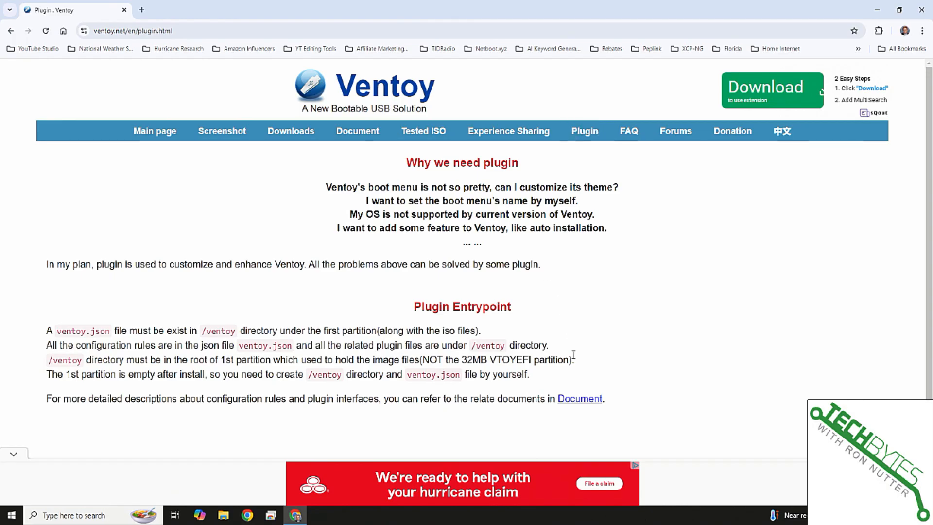
scroll(569, 330, "down", 1)
scroll(568, 330, "up", 1)
scroll(576, 354, "down", 1)
scroll(575, 354, "up", 1)
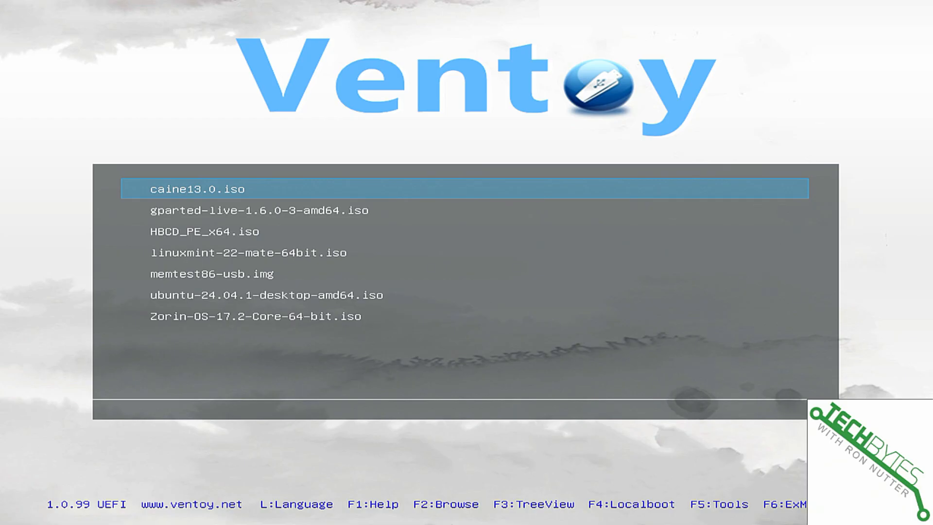
- Browse the flat ISO list, then switch the boot menu to TreeView with F3
key("Down")
key("Down")
key("Down")
key("Down")
key("Down")
key("Down")
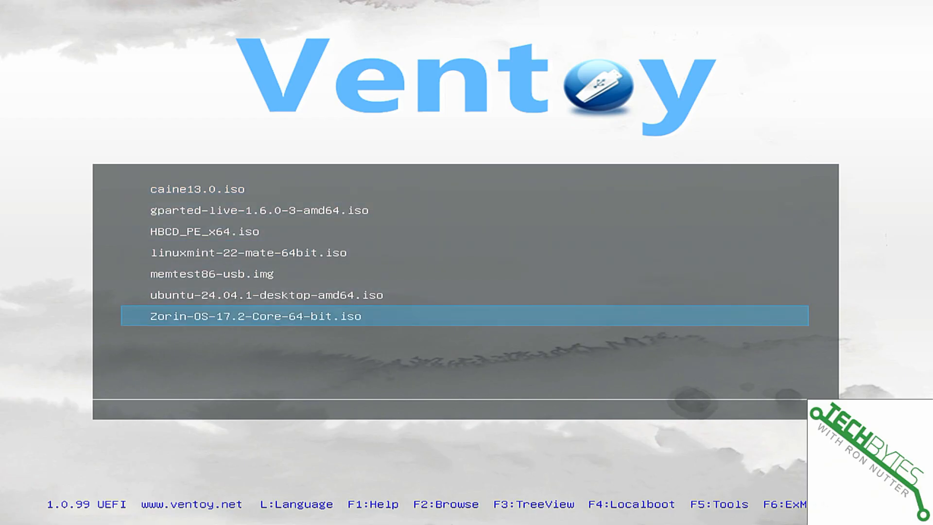
key("Up")
key("Up")
key("Up")
key("Down")
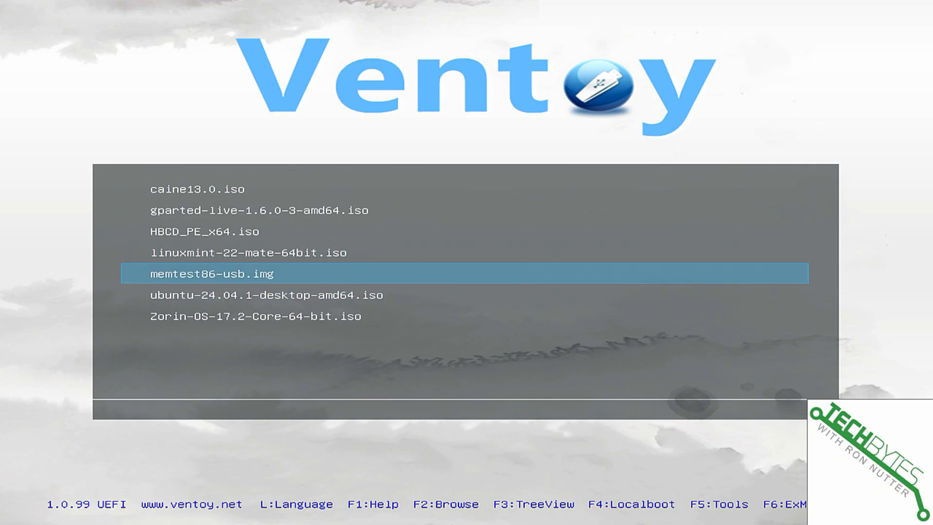
key("Up")
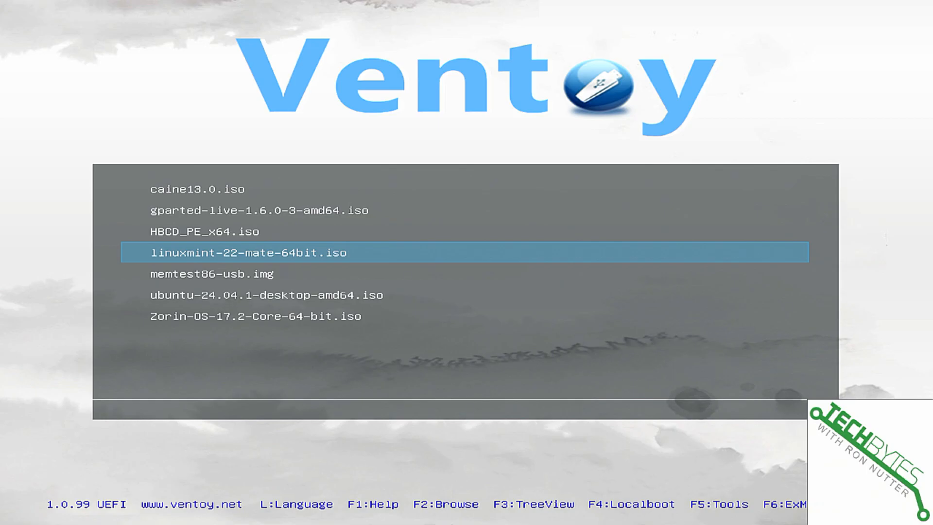
key("F3")
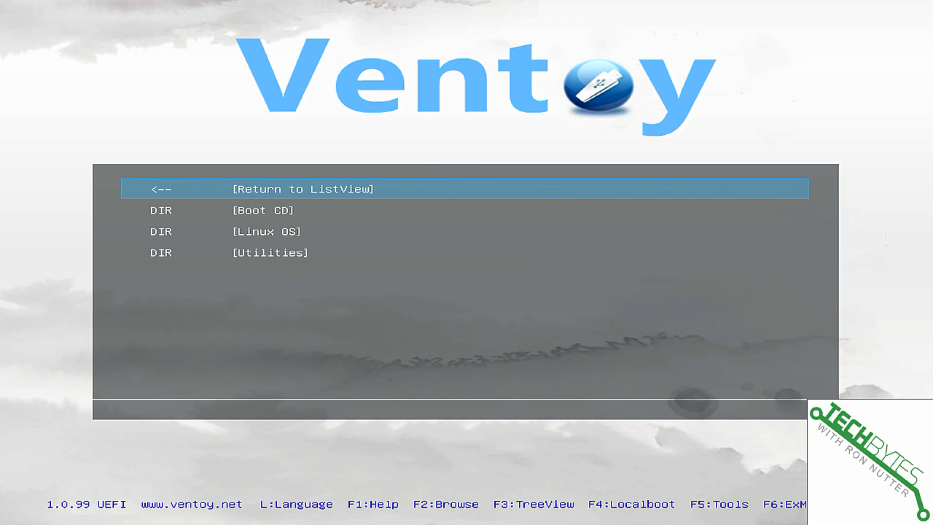
- Return the Ventoy boot menu to the flat ListView of all ISO files
key("Return")
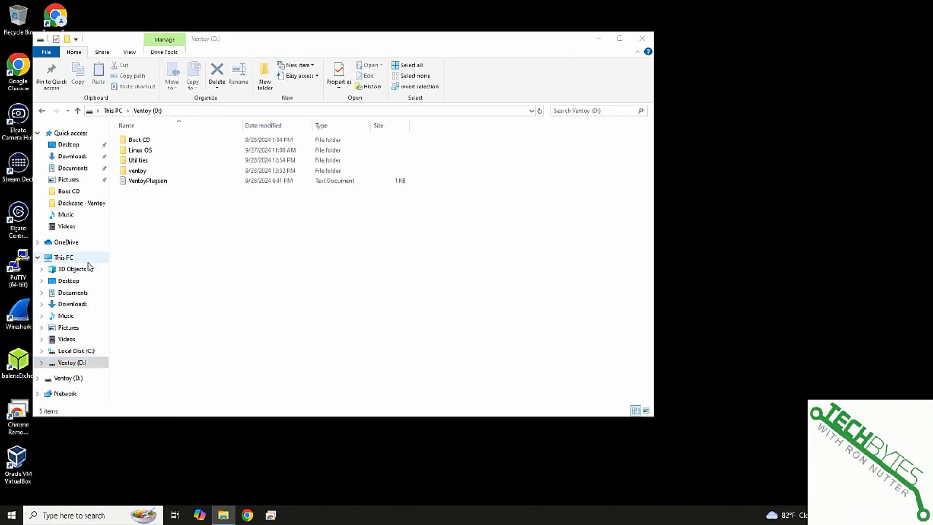
- Inspect the images inside the Boot CD and Linux OS folders on the Ventoy drive
double_click(128, 141)
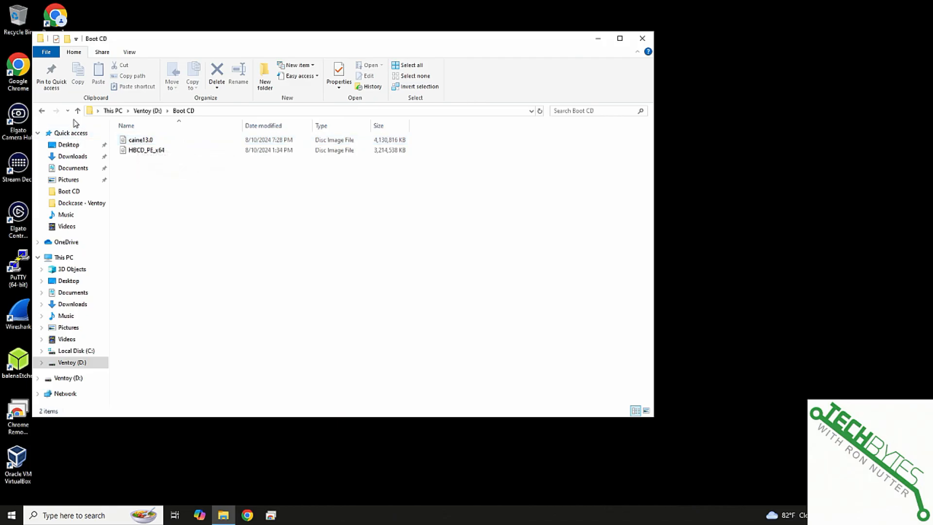
left_click(43, 111)
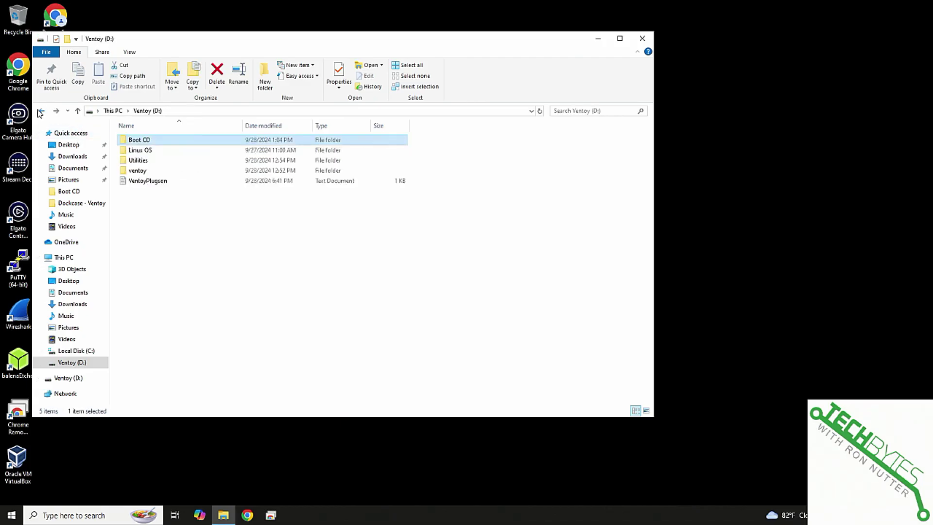
left_click(135, 150)
double_click(132, 150)
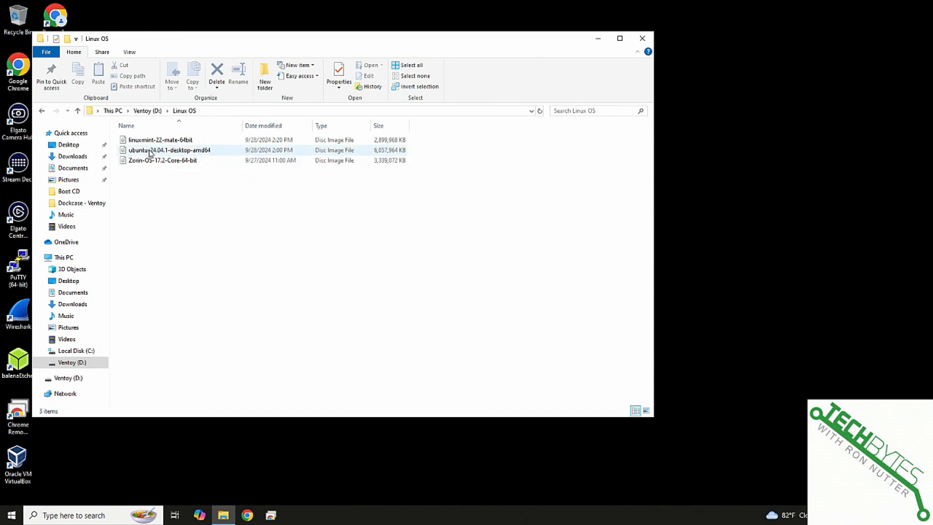
left_click(149, 162)
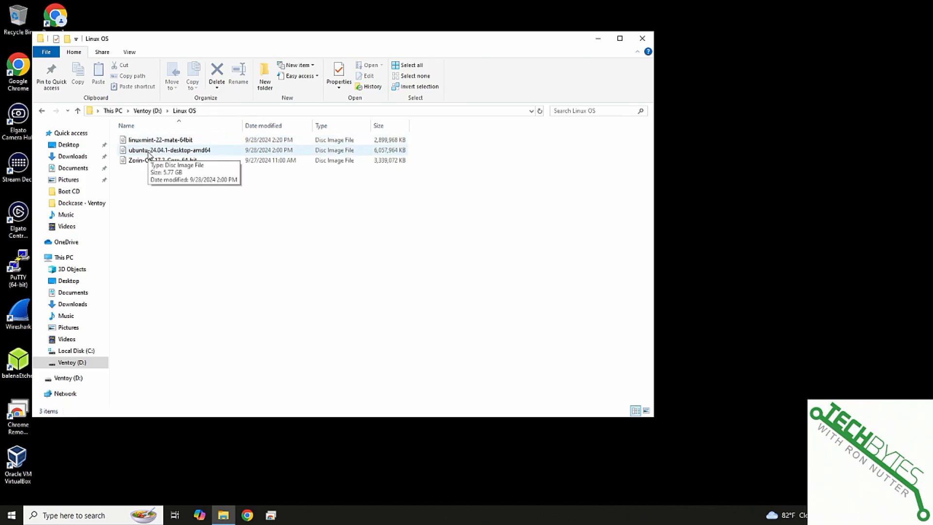
- Inspect the Utilities folder, return to the drive root, then go to Downloads
left_click(42, 111)
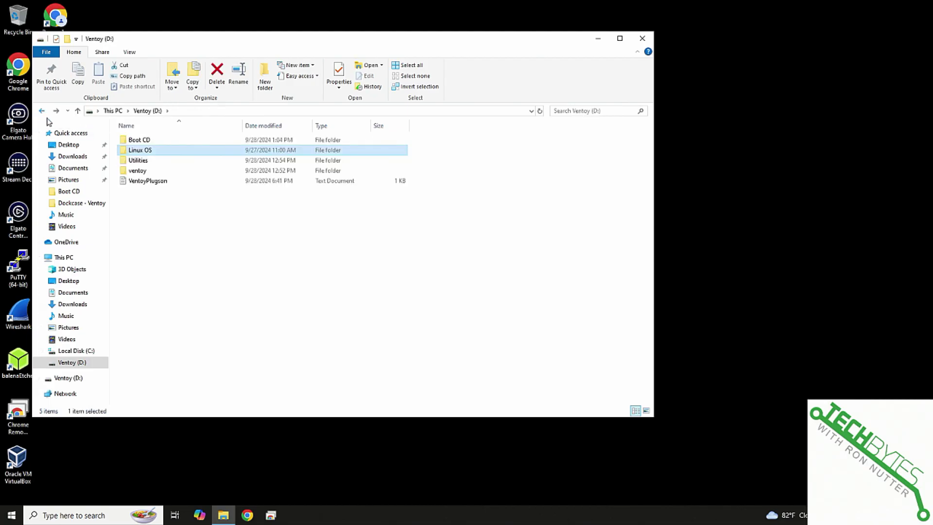
double_click(127, 161)
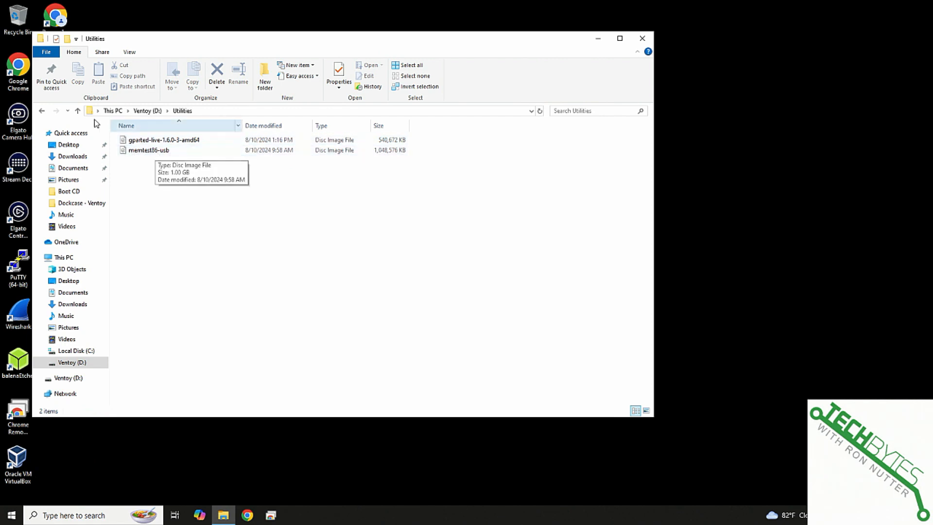
left_click(41, 111)
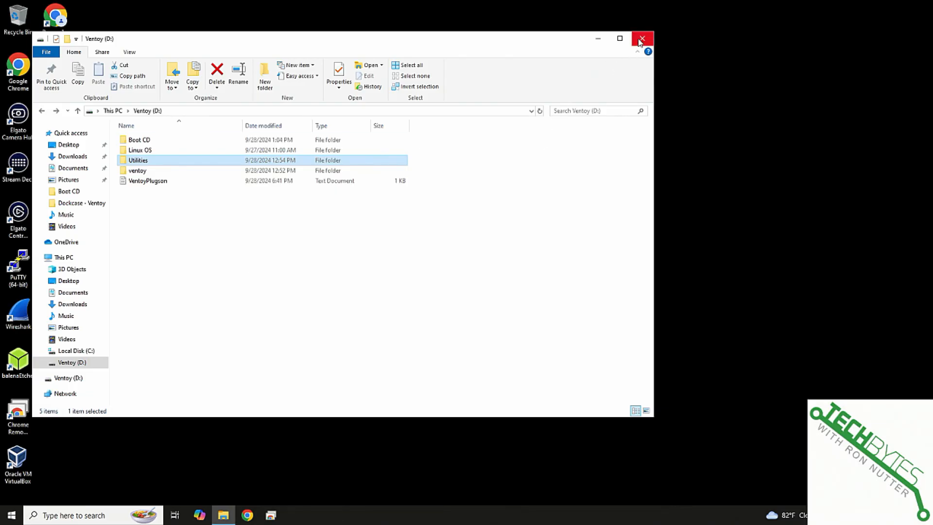
mouse_move(68, 145)
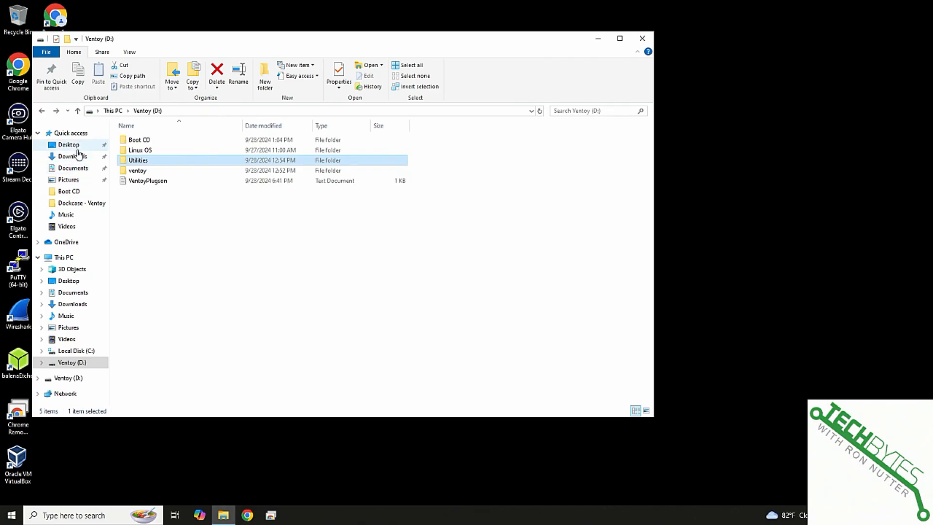
left_click(73, 156)
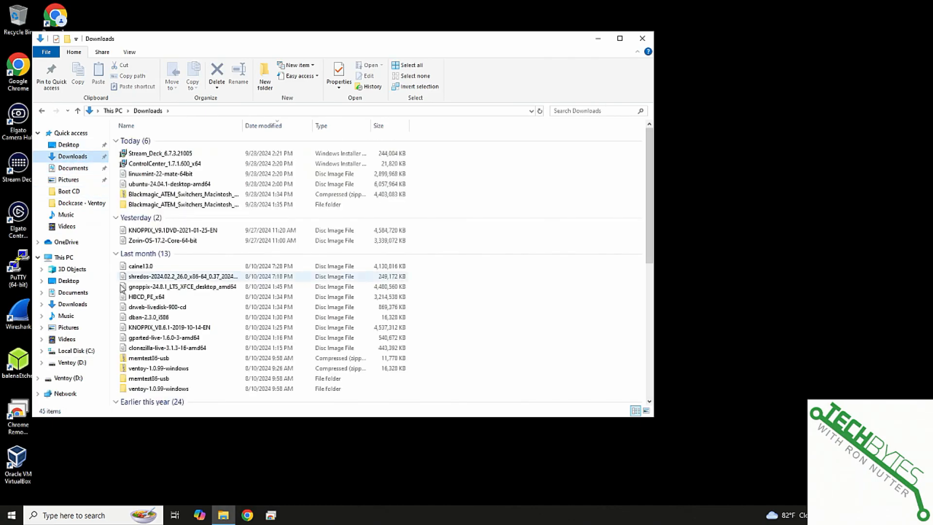
- Launch VentoyPlugson from ventoy-1.0.99, allow UAC, and start the web configuration for drive D:
double_click(153, 390)
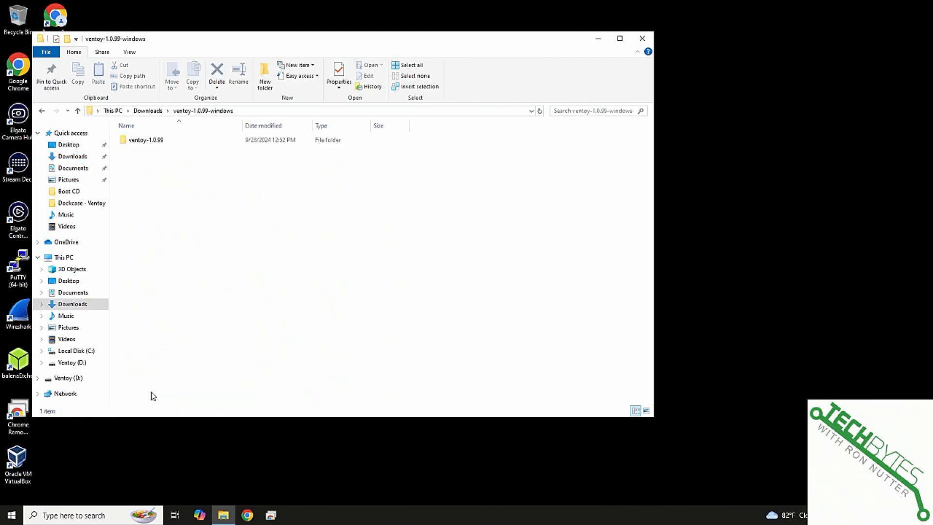
double_click(142, 140)
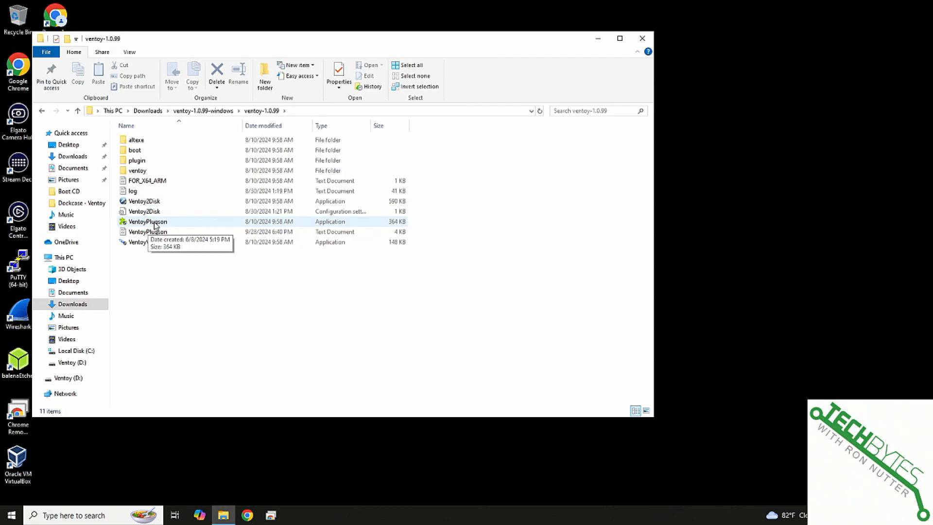
double_click(149, 221)
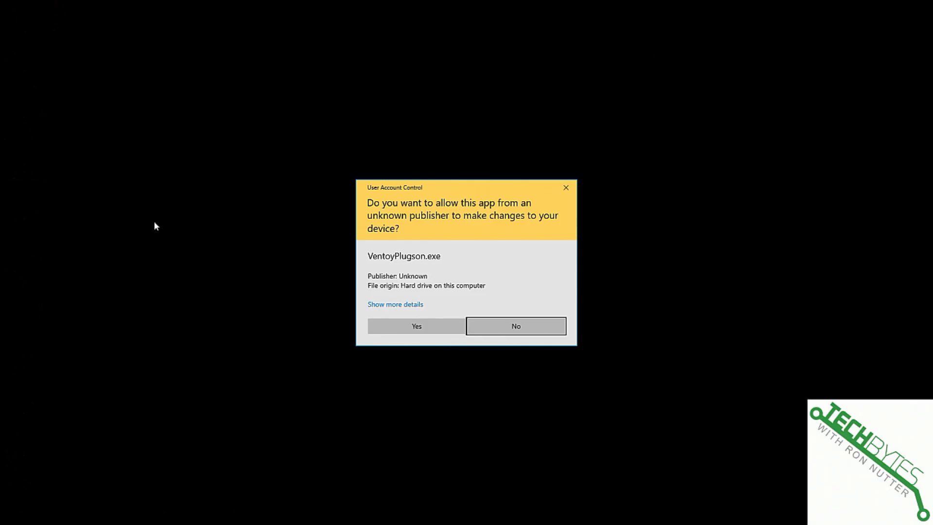
left_click(416, 326)
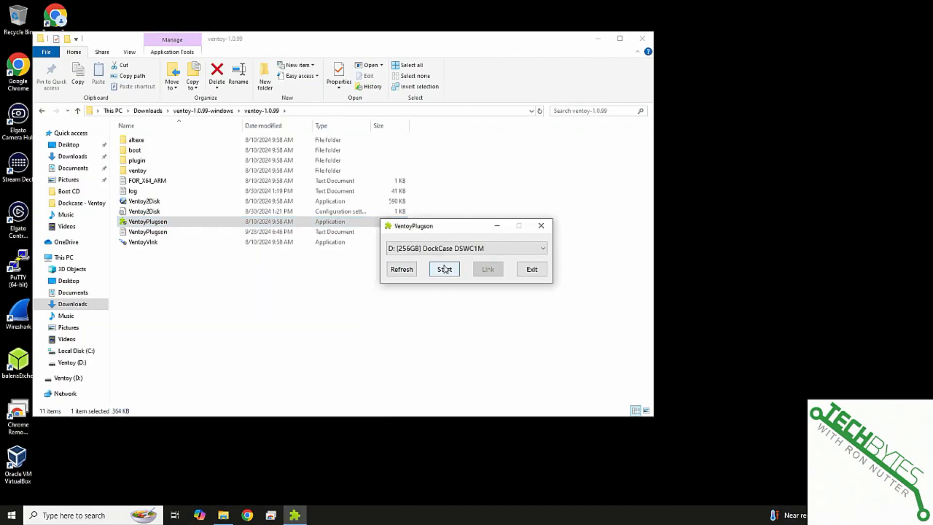
left_click(446, 270)
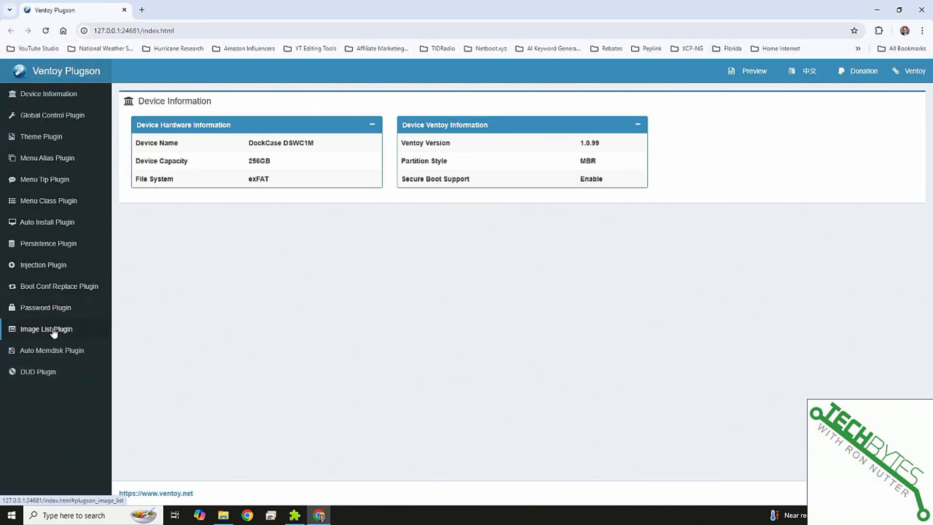
left_click(57, 244)
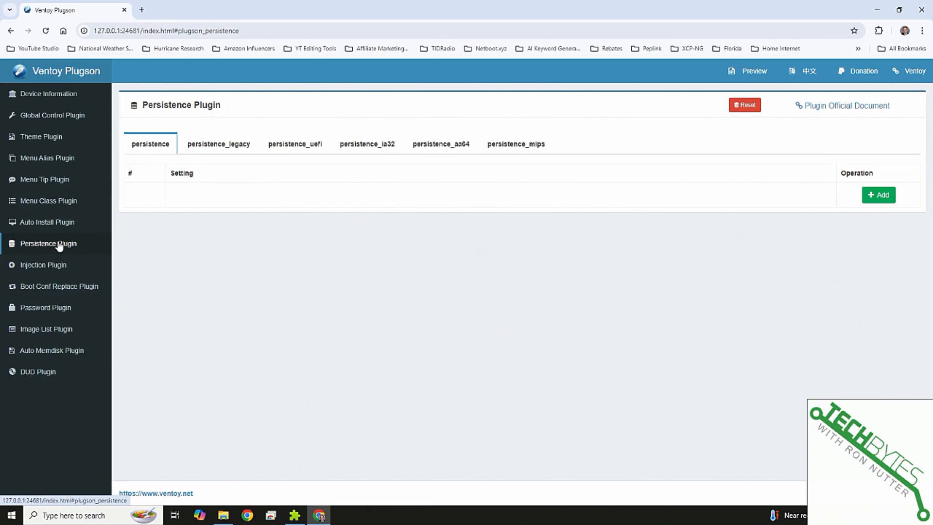
left_click(71, 94)
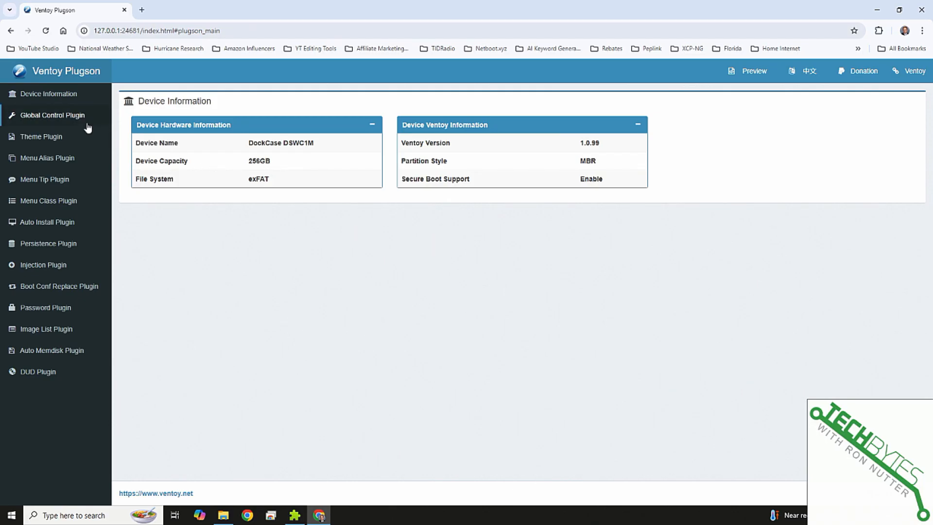
- In Global Control Plugin, set VTOY_DEFAULT_MENU_MODE to 1 (TreeView)
left_click(71, 119)
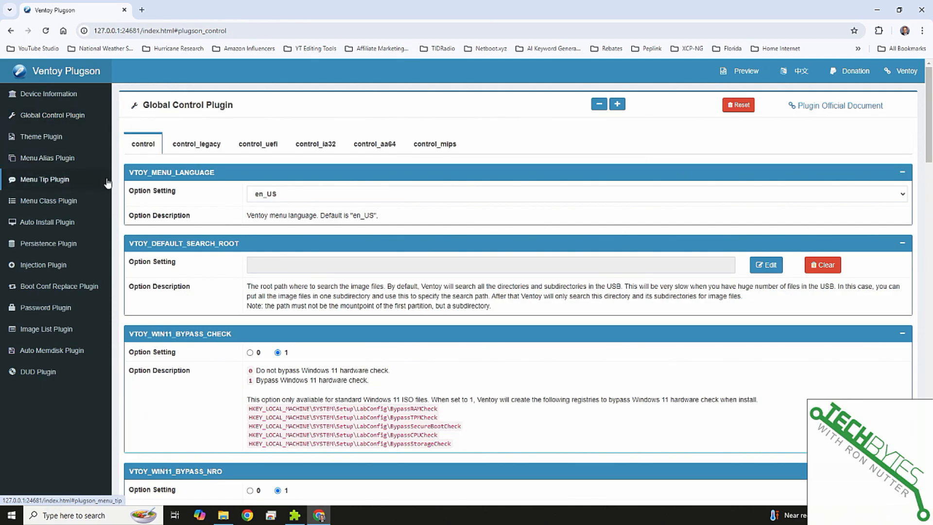
scroll(248, 288, "down", 1)
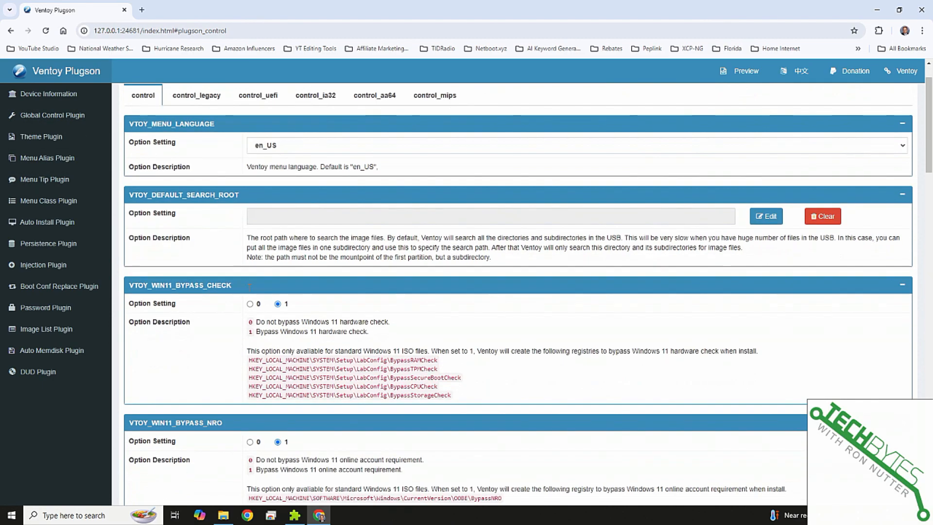
scroll(248, 288, "down", 2)
scroll(248, 288, "down", 1)
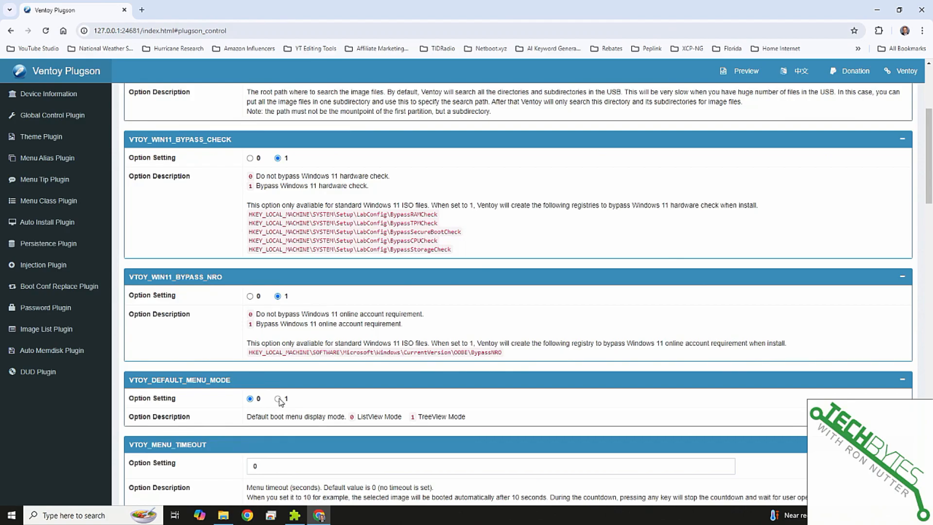
left_click(278, 399)
scroll(280, 320, "down", 1)
scroll(281, 319, "down", 5)
scroll(281, 314, "down", 5)
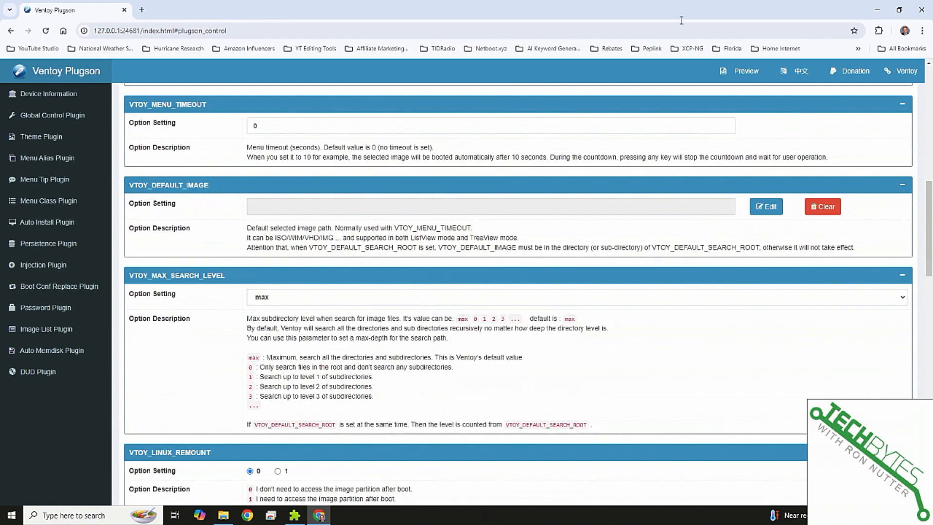
- Preview the generated ventoy.json showing VTOY_DEFAULT_MENU_MODE 1 under control, then close it
left_click(748, 71)
left_click(748, 71)
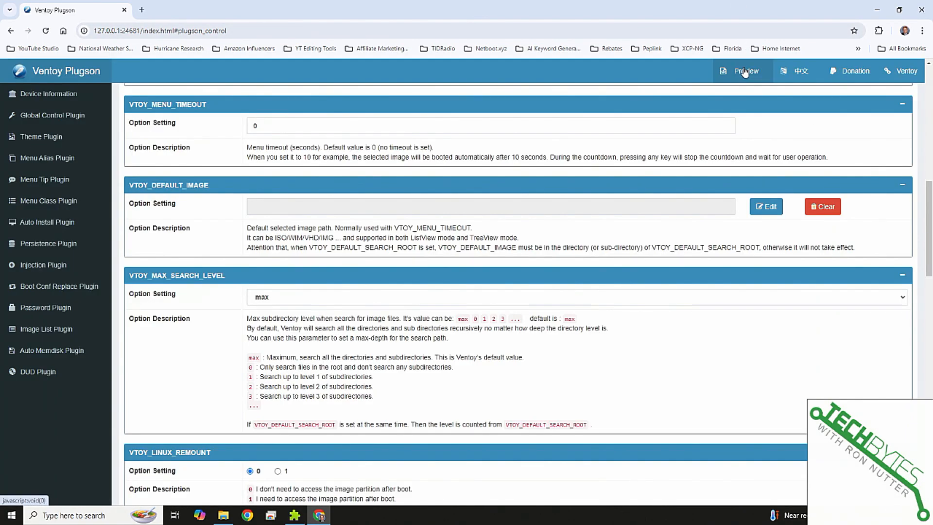
left_click(739, 70)
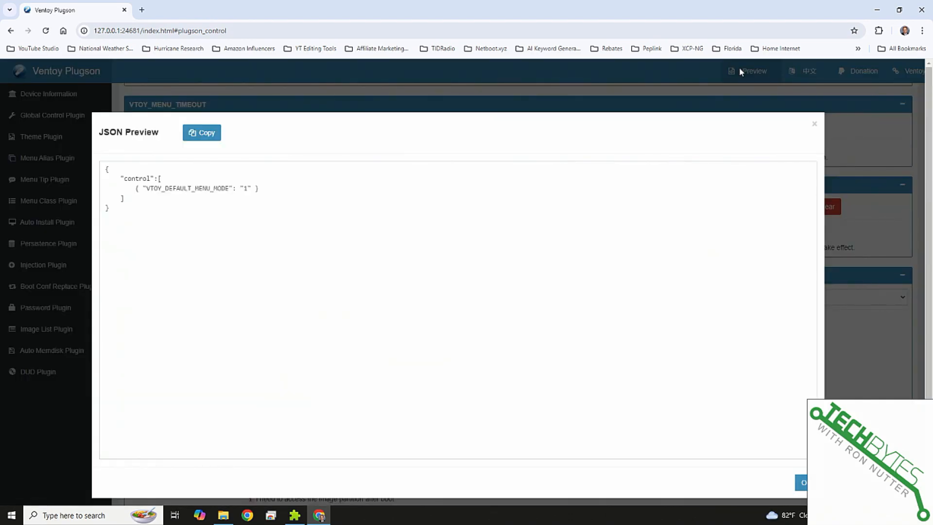
left_click(813, 128)
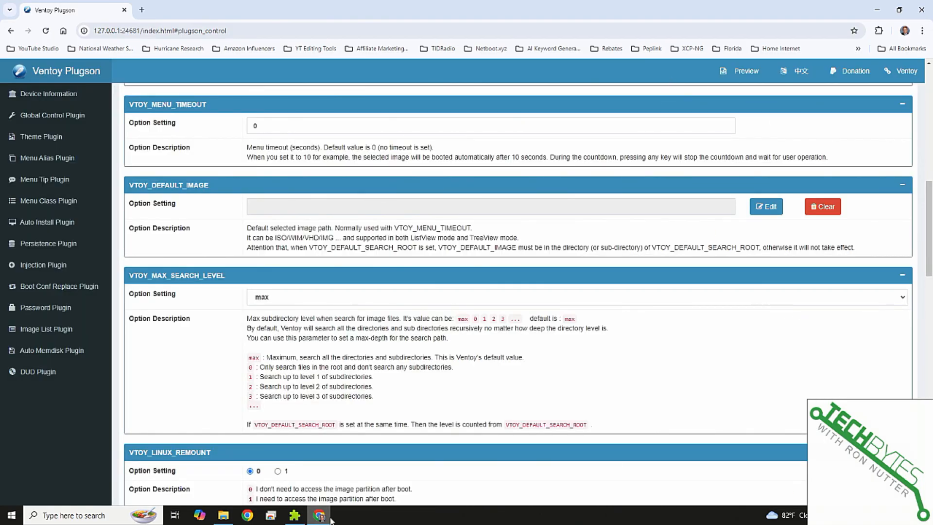
scroll(394, 384, "down", 2)
scroll(401, 373, "down", 2)
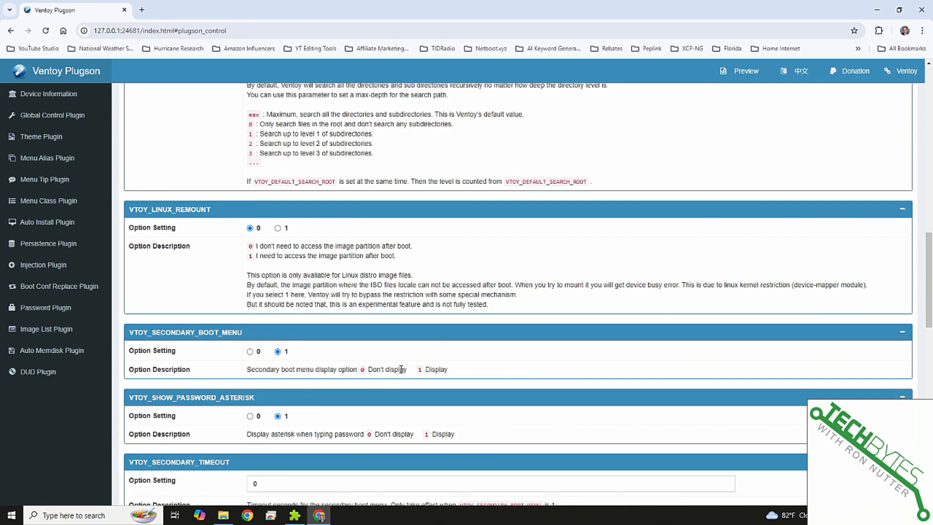
- Restart the computer from the Start menu's power options
left_click(11, 515)
left_click(12, 494)
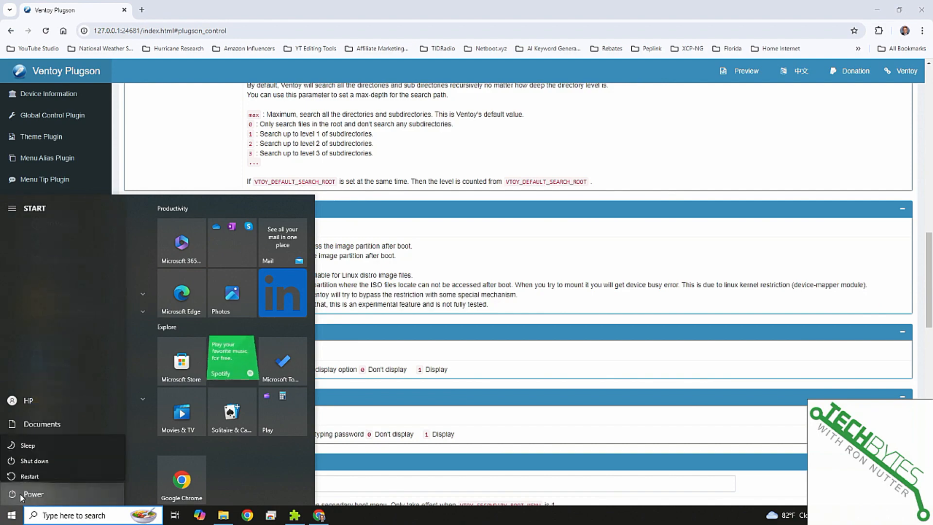
left_click(33, 455)
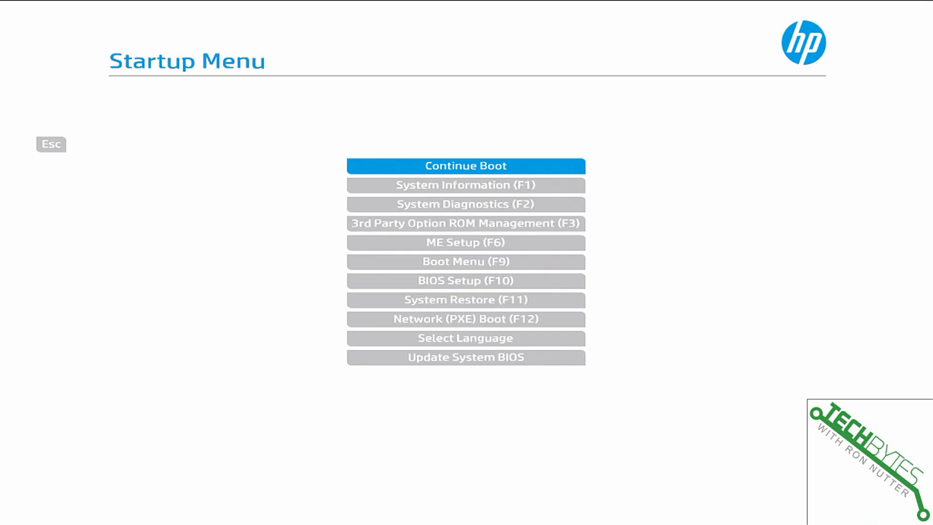
- Enter the Boot Menu (F9) and select the UEFI DockCase USB drive to boot Ventoy
key("Down")
key("Down")
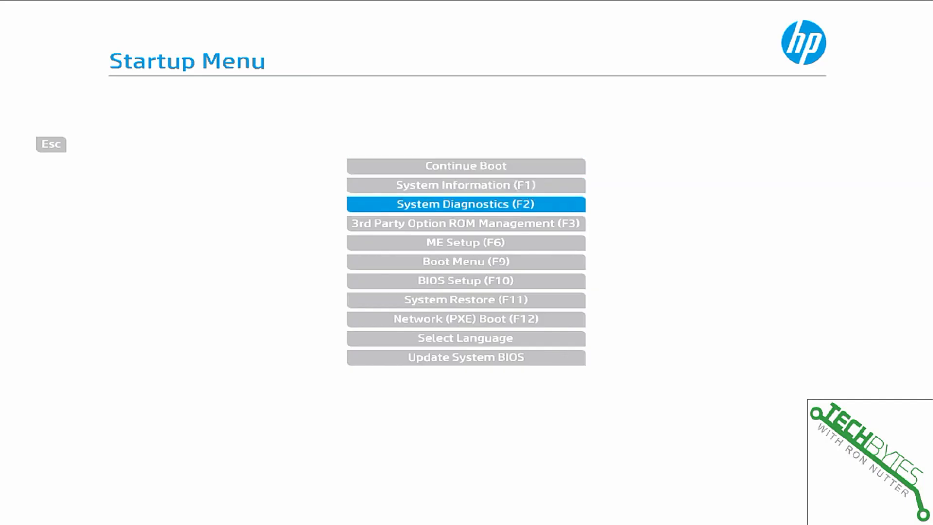
key("Down")
key("Down")
key("Down")
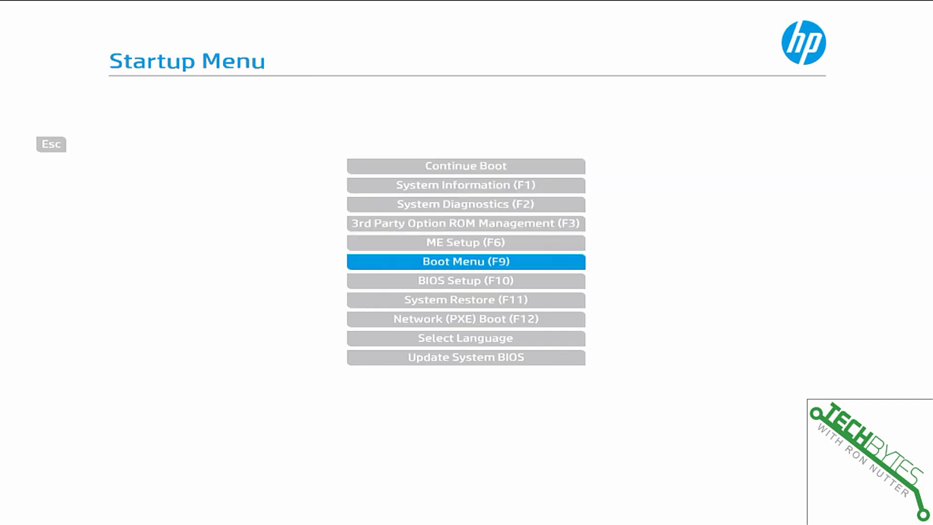
key("Return")
key("Down")
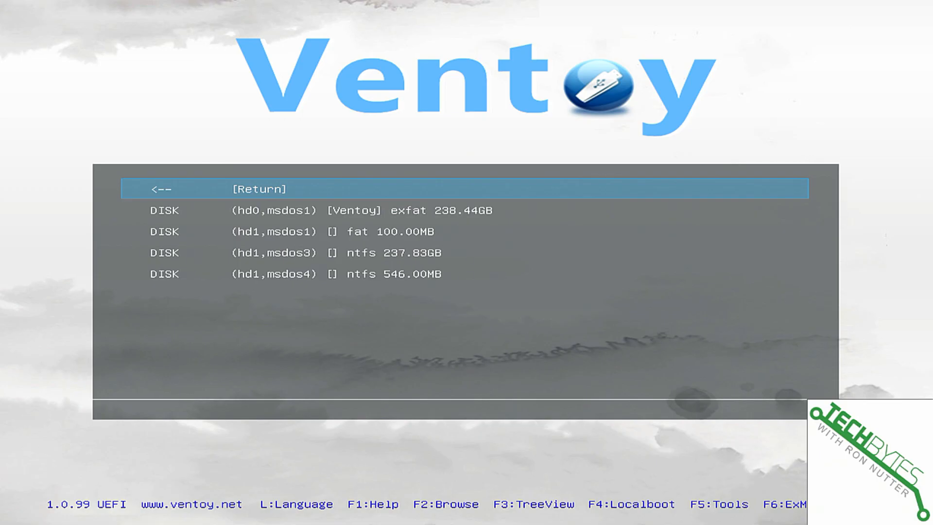
- Browse into the Boot CD folder down to caine13.0.iso, then return to the top-level folders
key("Return")
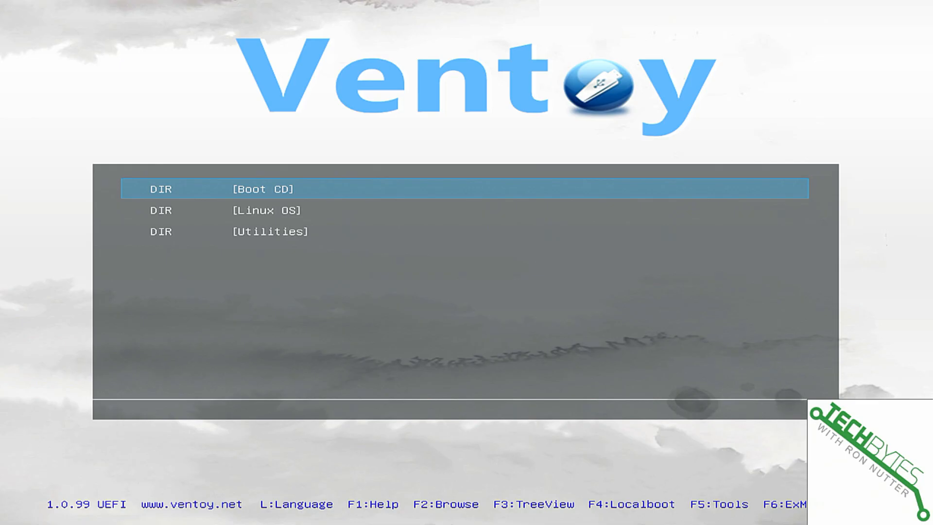
key("Return")
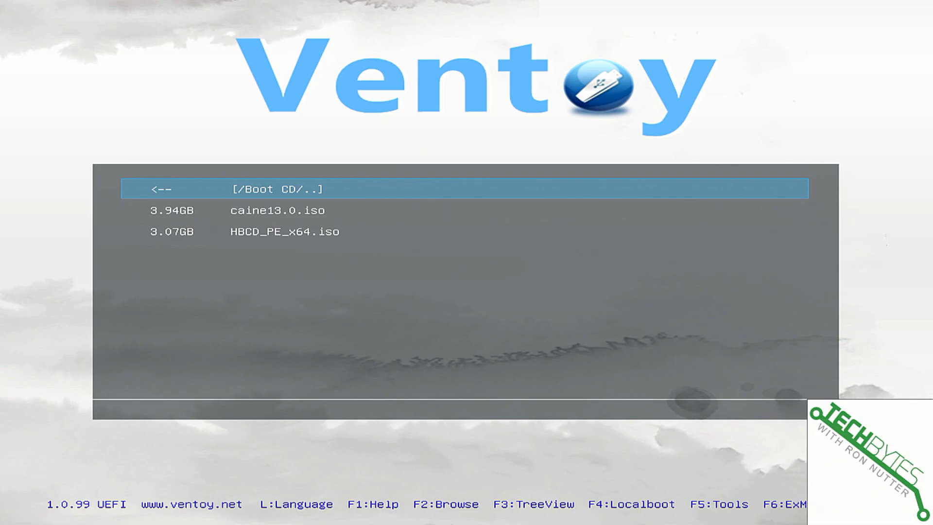
key("Down")
key("Down")
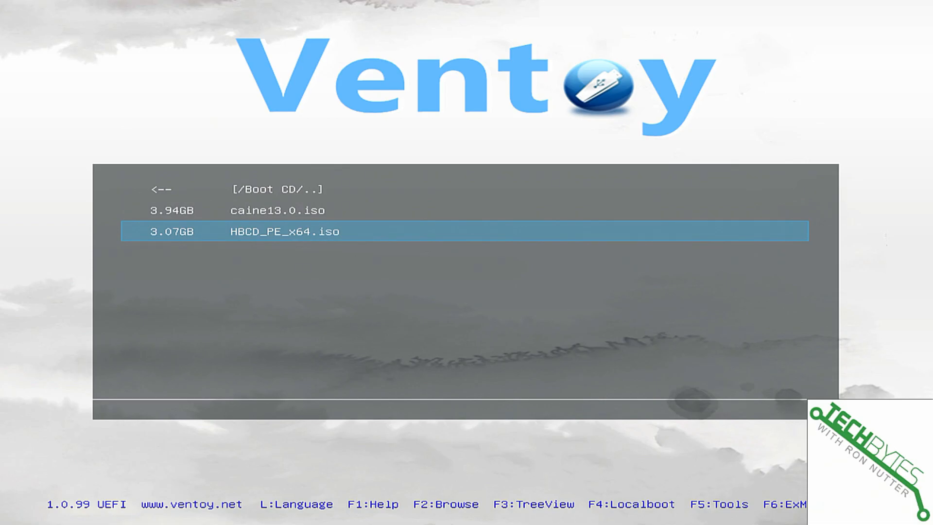
key("Up")
key("Up")
key("Return")
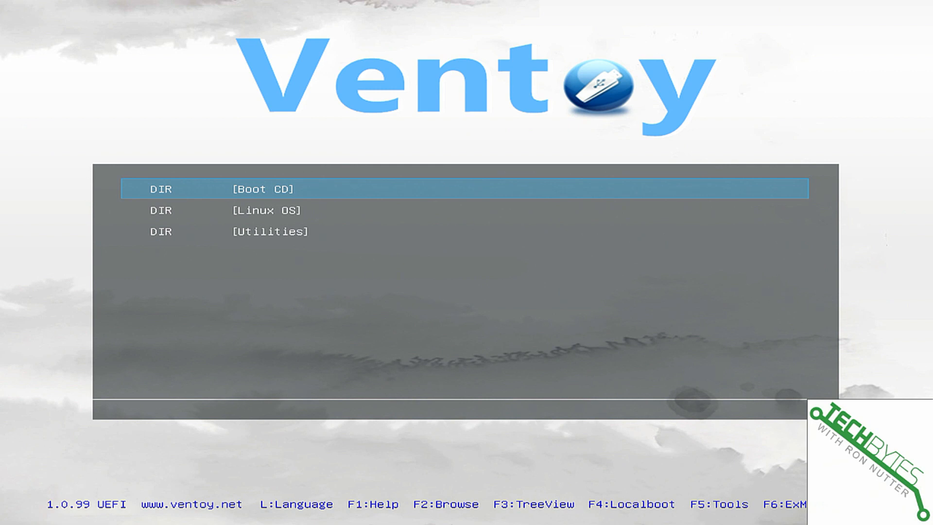
- Browse the Linux OS folder's ISOs down to Zorin-OS, then return to the top-level folder list
key("Down")
key("Down")
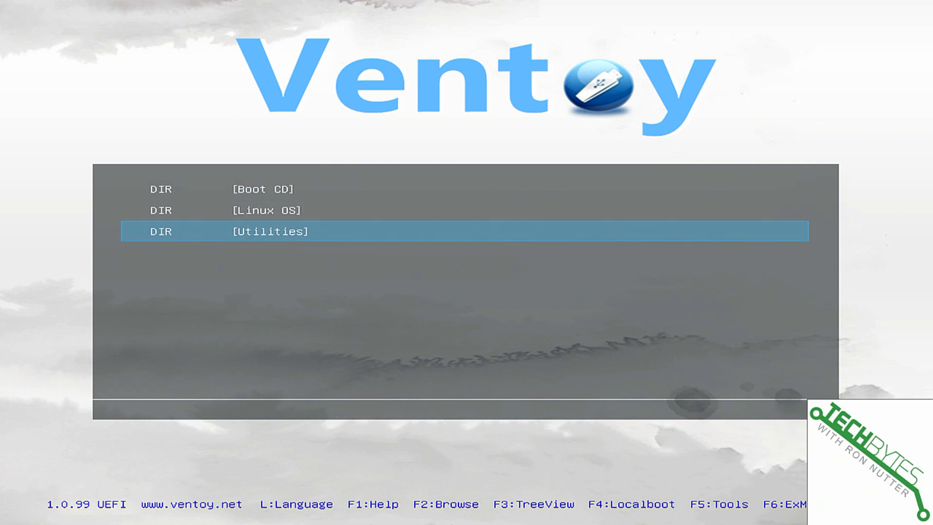
key("Up")
key("Return")
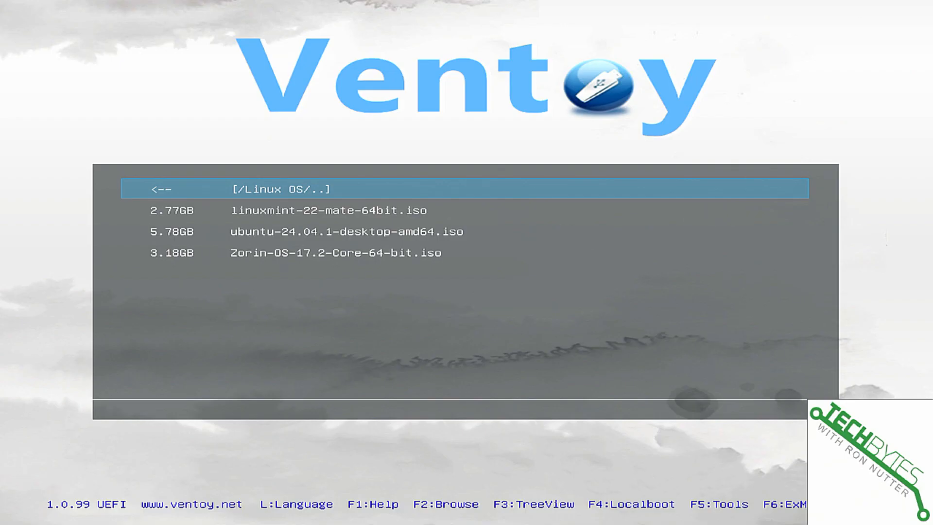
key("Down")
key("Down")
key("Down")
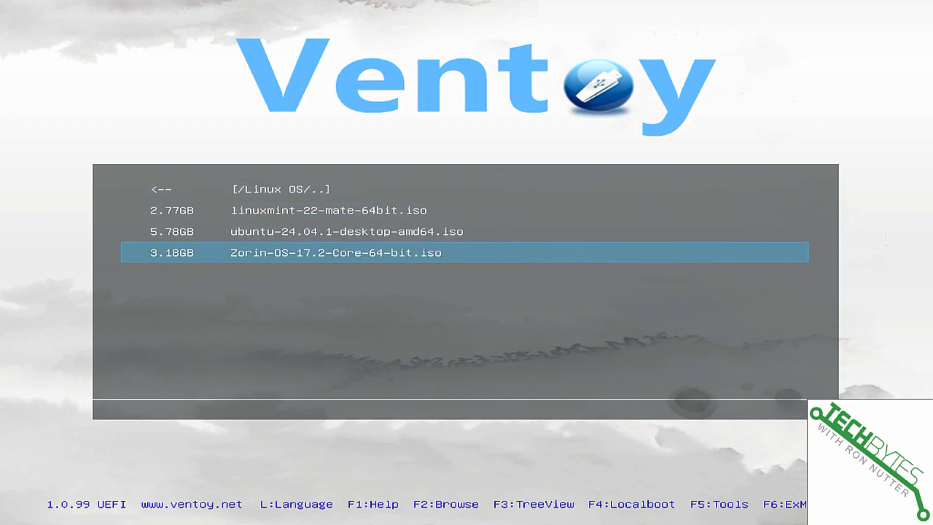
key("Up")
key("Up")
key("Up")
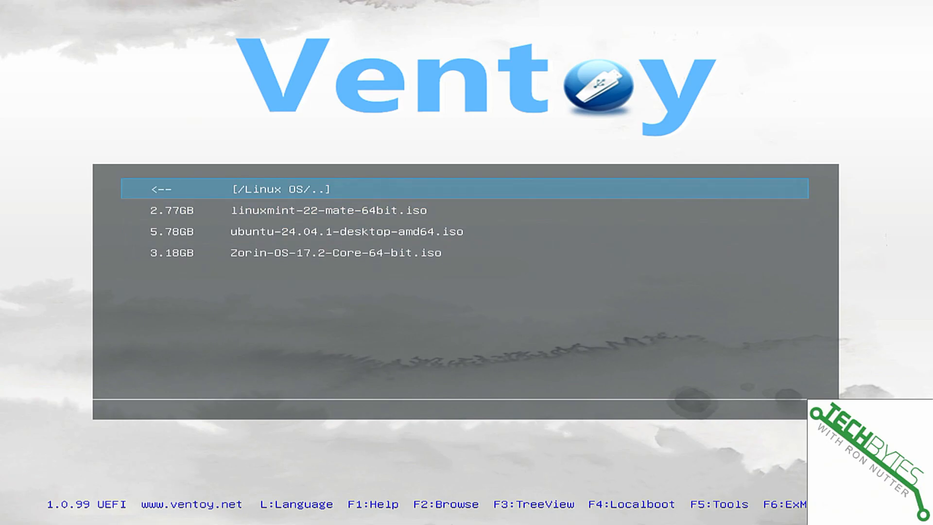
key("Return")
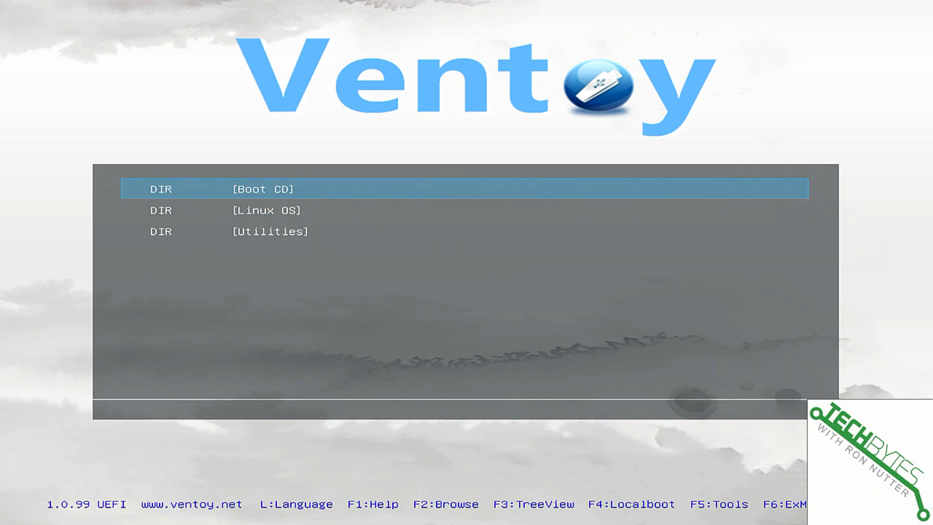